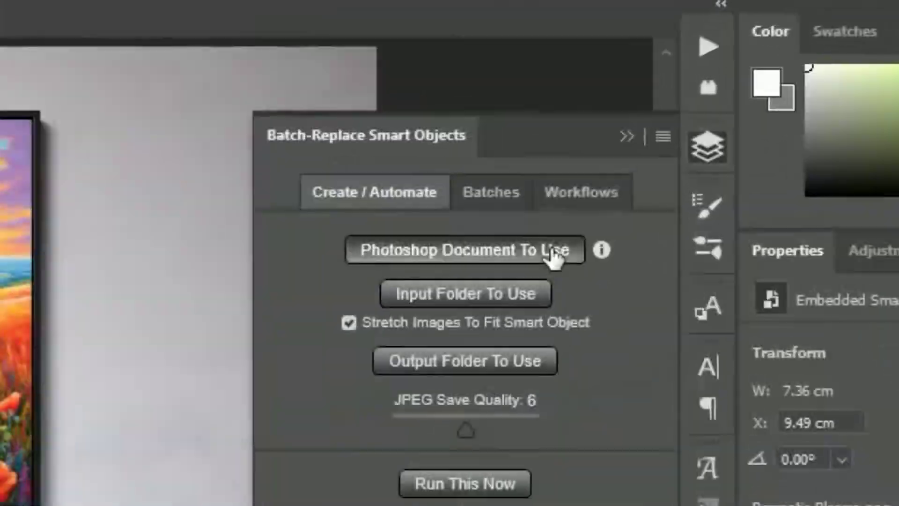
- Choose the framed canvas room mockup PSD as the batch-replace document
{"action": "left_click", "coordinate": [577, 152]}
{"action": "double_click", "coordinate": [235, 250]}
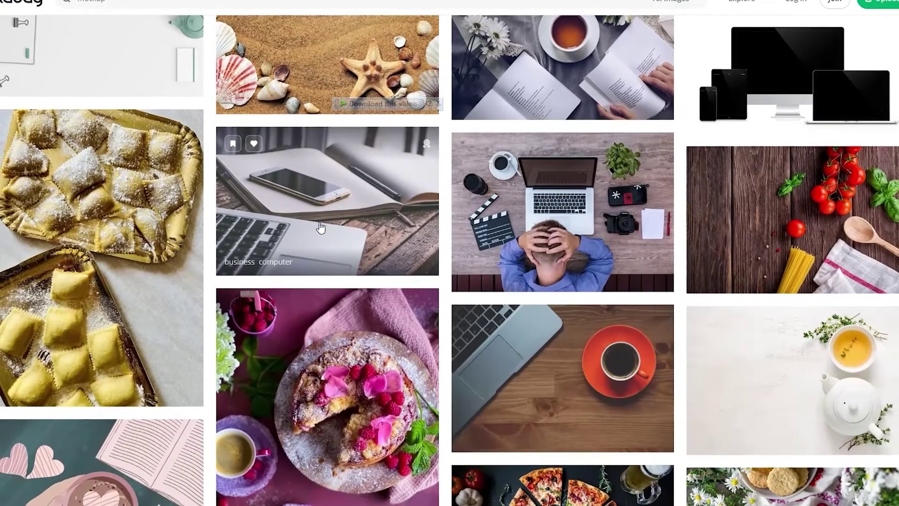
- Open the details page of the business computer stock photo
{"action": "left_click", "coordinate": [320, 226]}
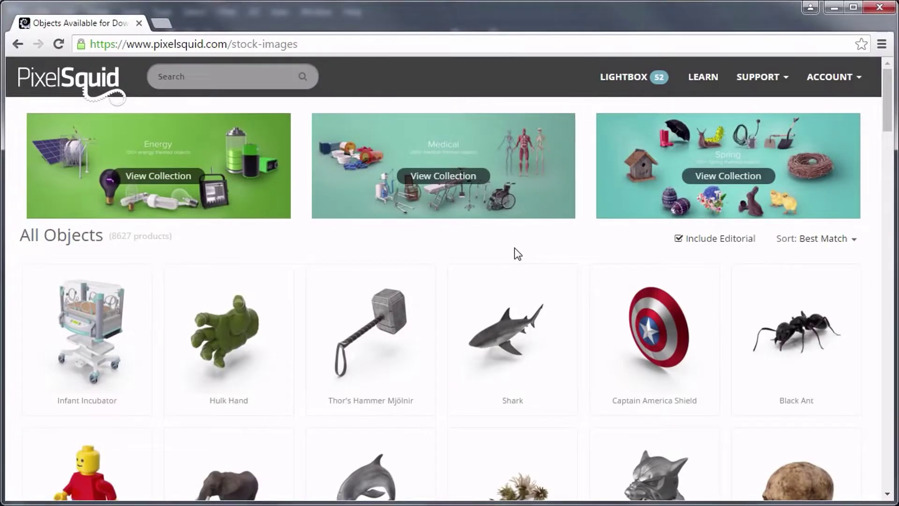
{"action": "scroll", "coordinate": [514, 253], "scroll_direction": "down", "scroll_amount": 4}
{"action": "scroll", "coordinate": [513, 253], "scroll_direction": "down", "scroll_amount": 4}
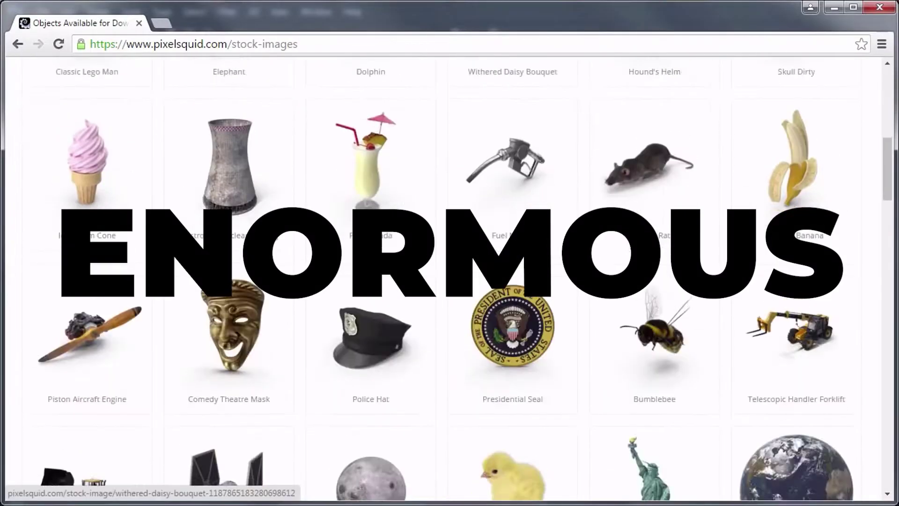
{"action": "scroll", "coordinate": [516, 254], "scroll_direction": "down", "scroll_amount": 6}
{"action": "scroll", "coordinate": [517, 268], "scroll_direction": "up", "scroll_amount": 10}
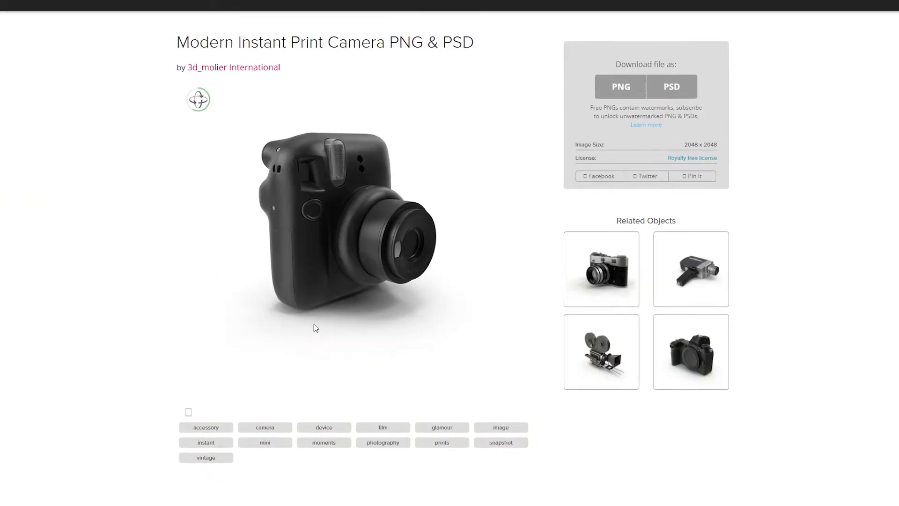
- Rotate the Modern Instant Print Camera preview to a three-quarter front view
{"action": "left_click_drag", "start_coordinate": [323, 325], "coordinate": [315, 336]}
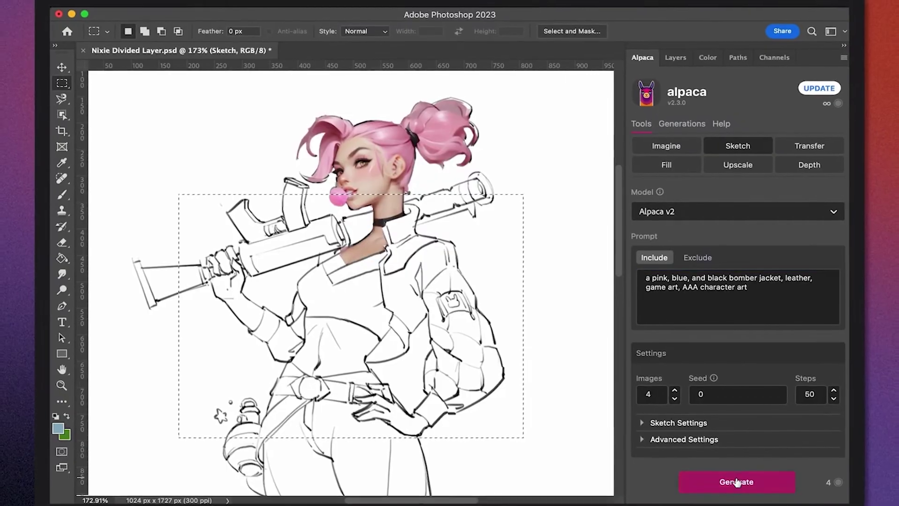
- Generate an Alpaca sketch render from the bomber-jacket prompt
{"action": "left_click", "coordinate": [736, 482]}
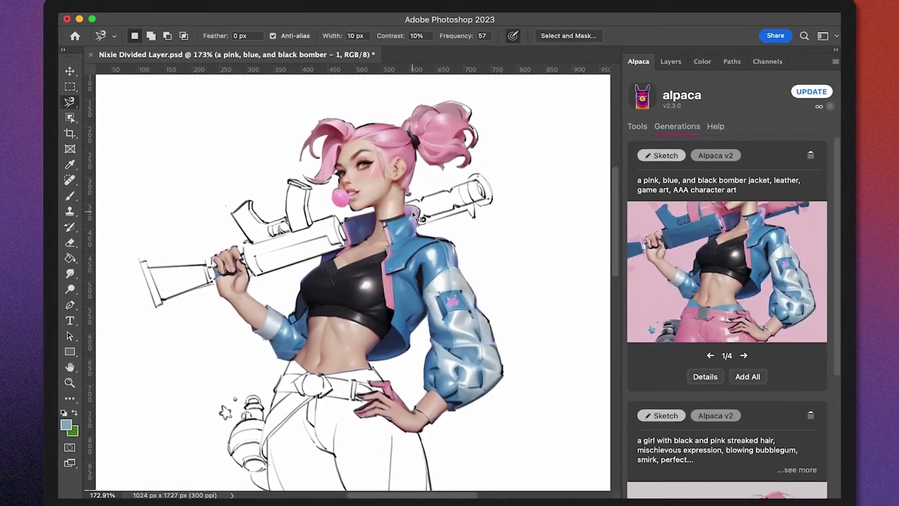